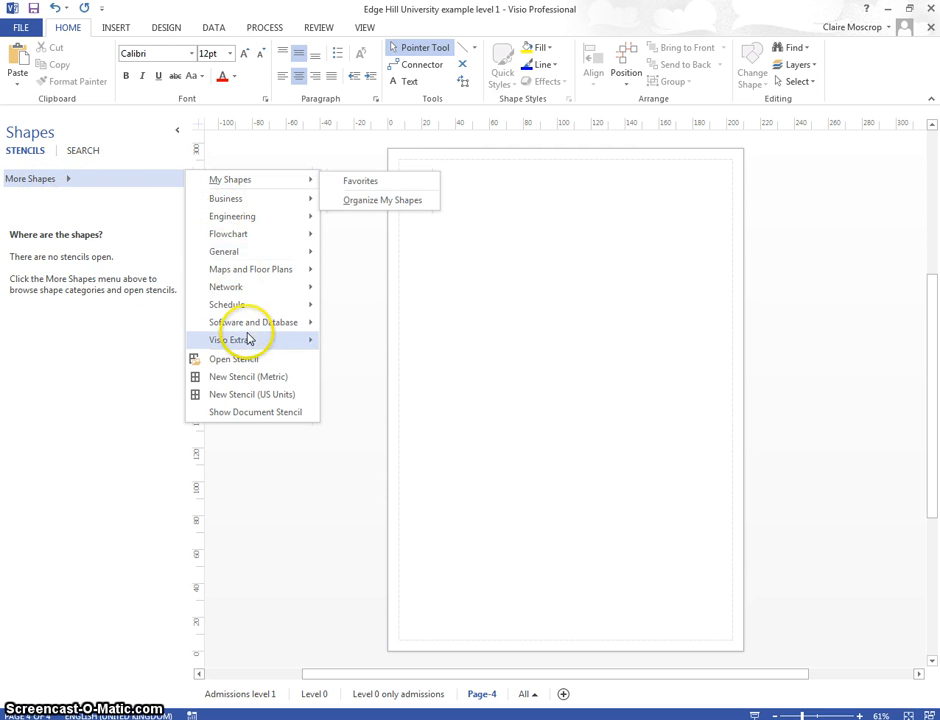
Open the Data Flow Diagram Shapes stencil from the Software and Database software category
{"action": "mouse_move", "coordinate": [248, 325]}
{"action": "mouse_move", "coordinate": [383, 345]}
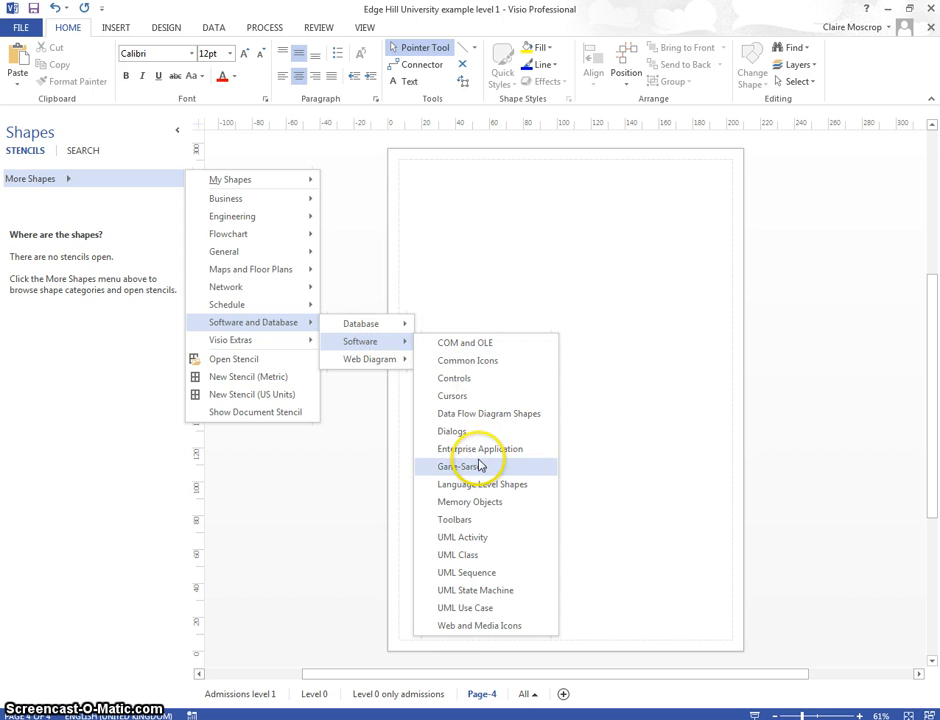
{"action": "left_click", "coordinate": [481, 423]}
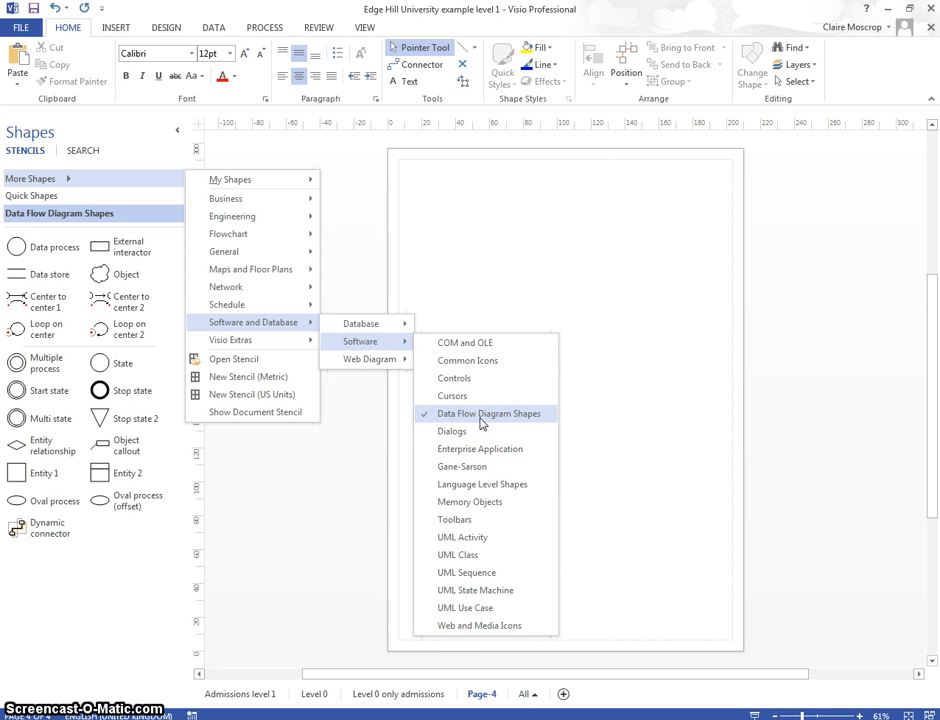
{"action": "left_click", "coordinate": [112, 479]}
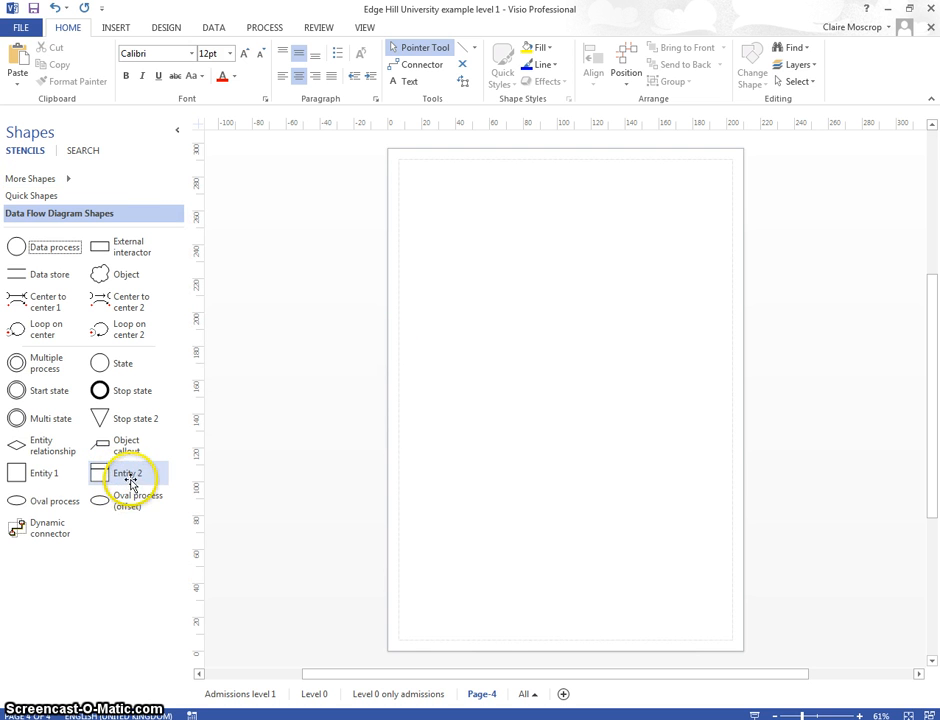
{"action": "left_click", "coordinate": [124, 252]}
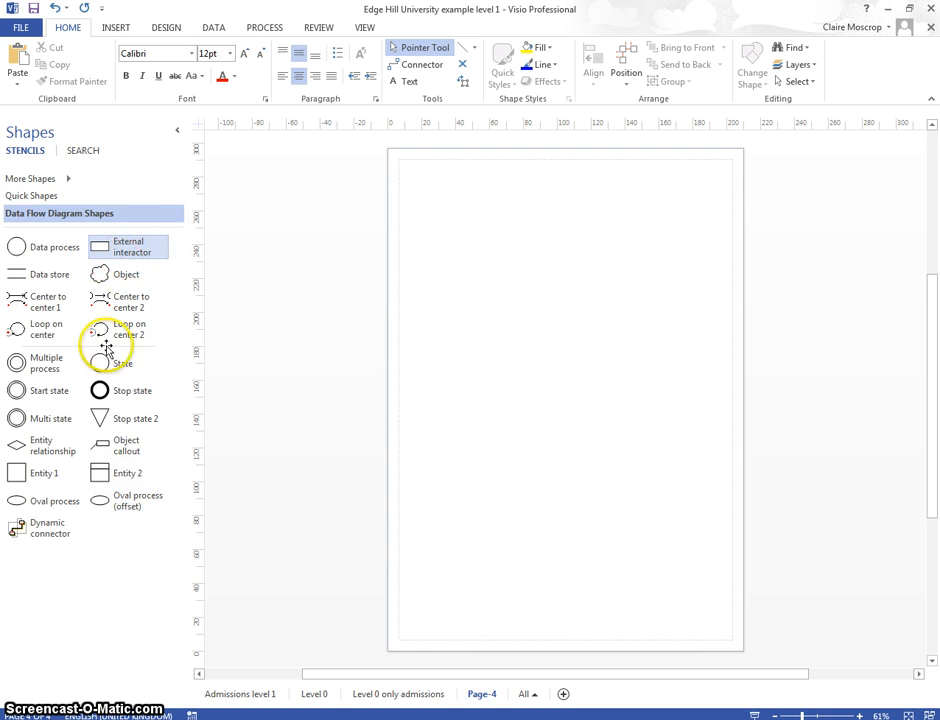
{"action": "left_click", "coordinate": [45, 545]}
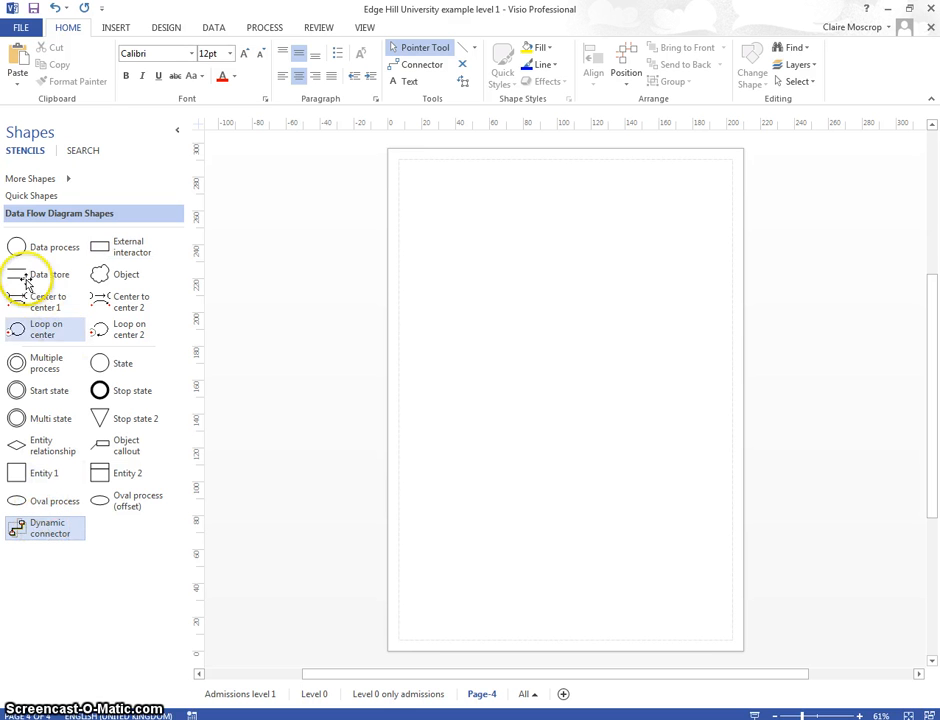
Open the Gane-Sarson stencil from the same software category and look at its Data Store shape
{"action": "left_click", "coordinate": [60, 179]}
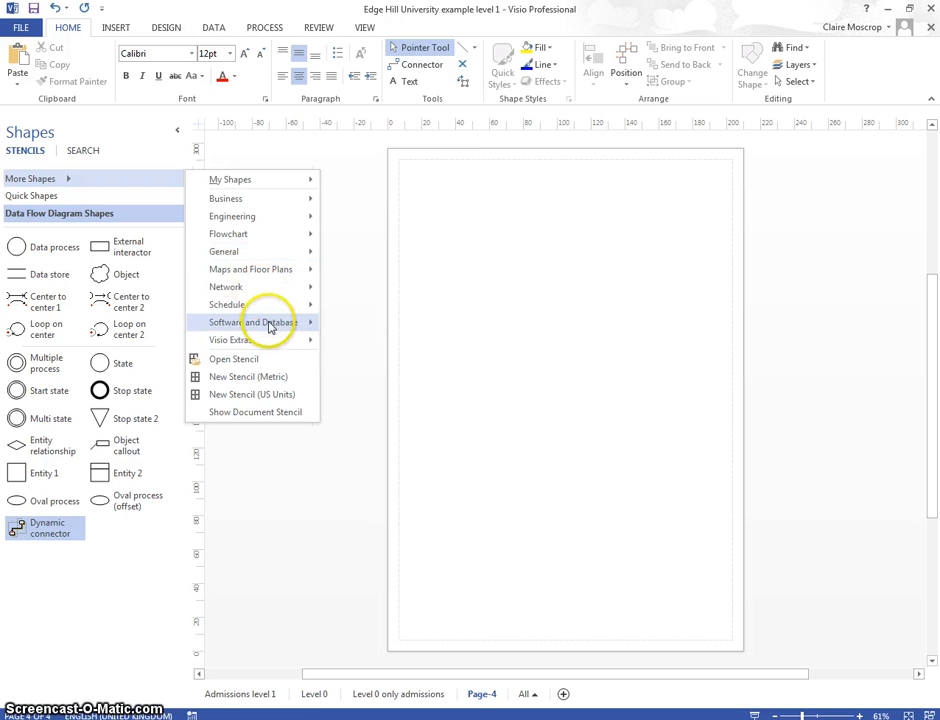
{"action": "mouse_move", "coordinate": [269, 325]}
{"action": "mouse_move", "coordinate": [378, 346]}
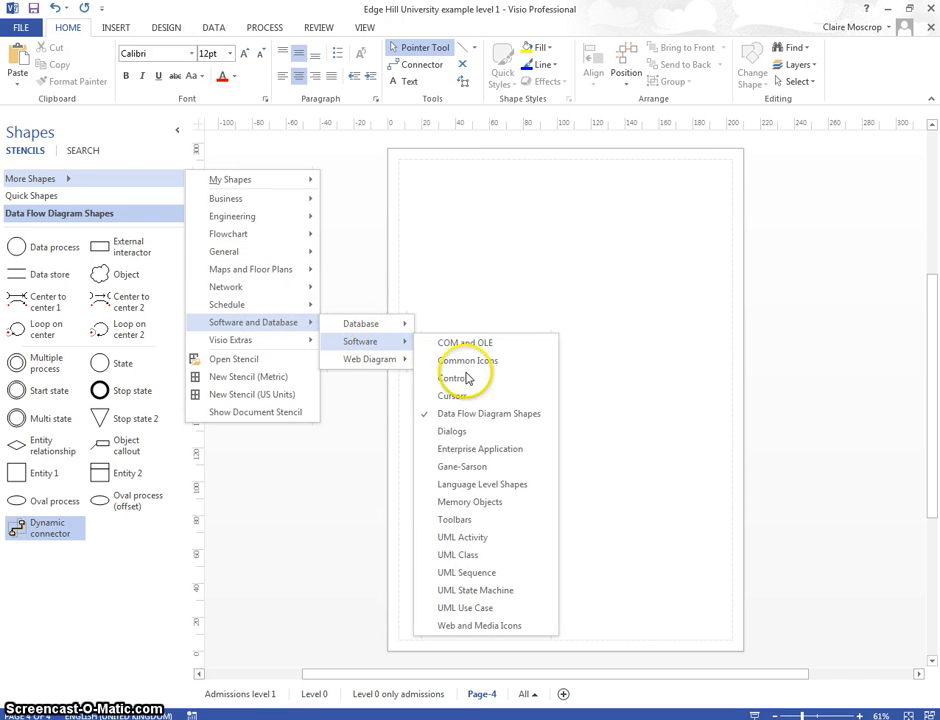
{"action": "left_click", "coordinate": [470, 470]}
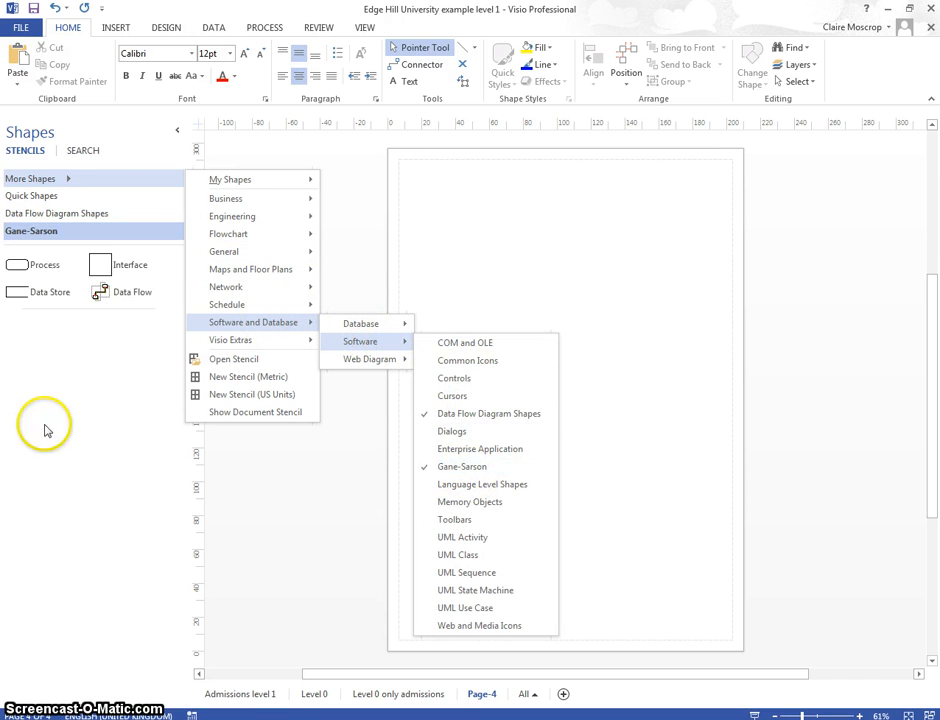
{"action": "left_click", "coordinate": [30, 300]}
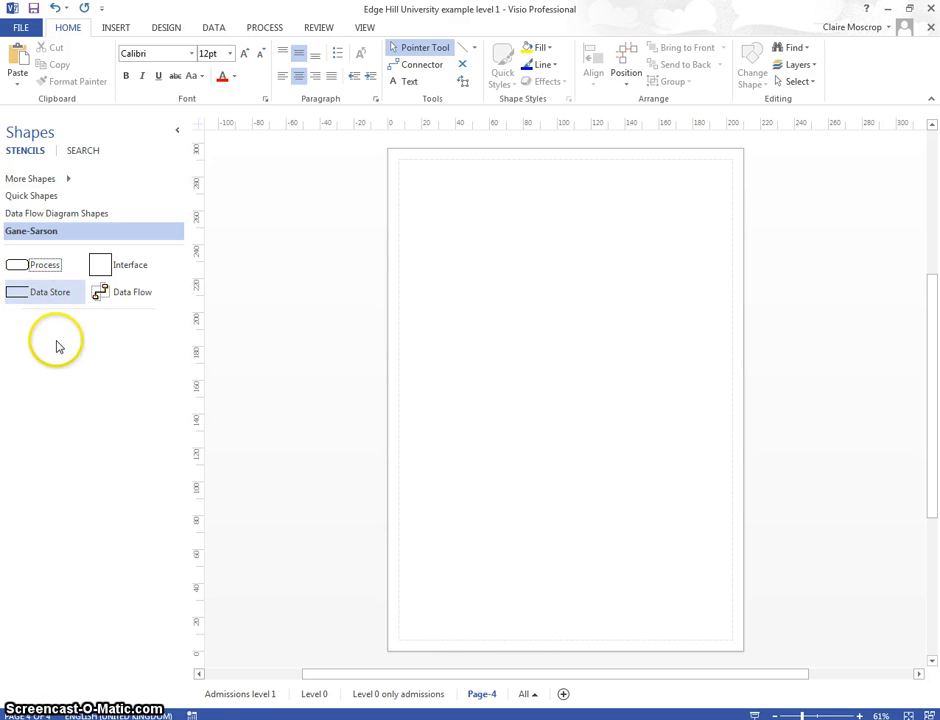
{"action": "mouse_move", "coordinate": [34, 304]}
{"action": "left_mouse_down"}
{"action": "mouse_move", "coordinate": [92, 329]}
{"action": "mouse_move", "coordinate": [46, 296]}
{"action": "left_mouse_up"}
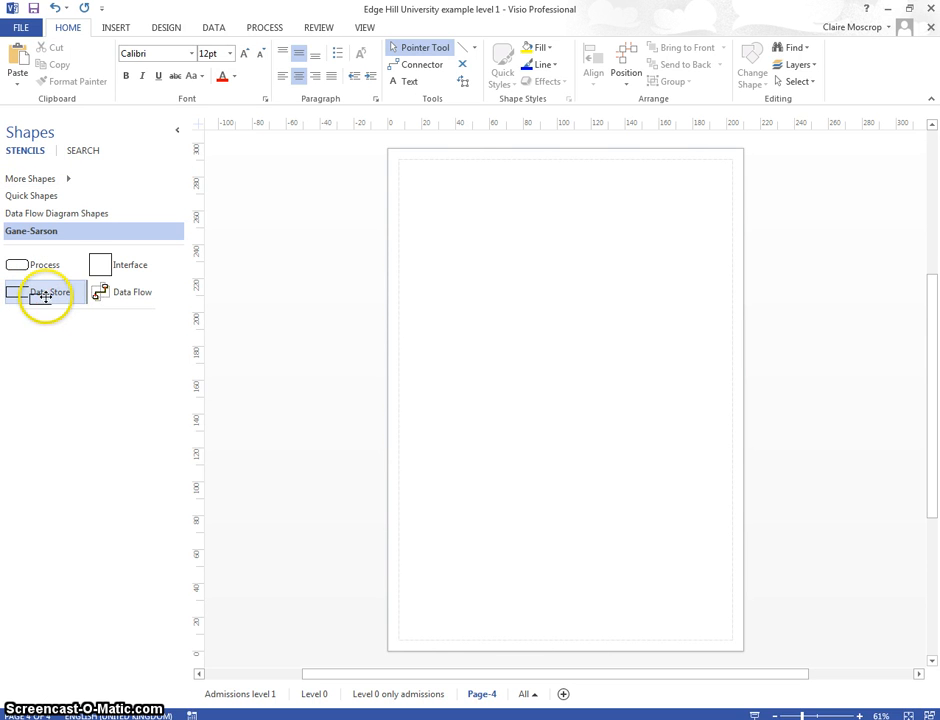
Switch the displayed stencil back to Data Flow Diagram Shapes
{"action": "left_click", "coordinate": [38, 217]}
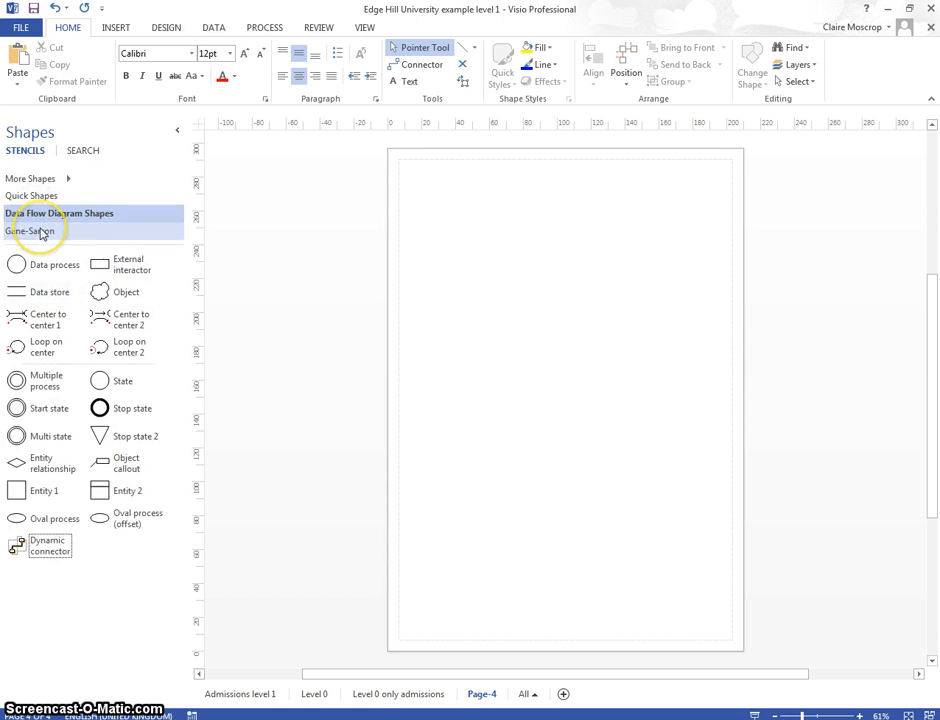
{"action": "left_click", "coordinate": [41, 231]}
{"action": "left_click", "coordinate": [38, 220]}
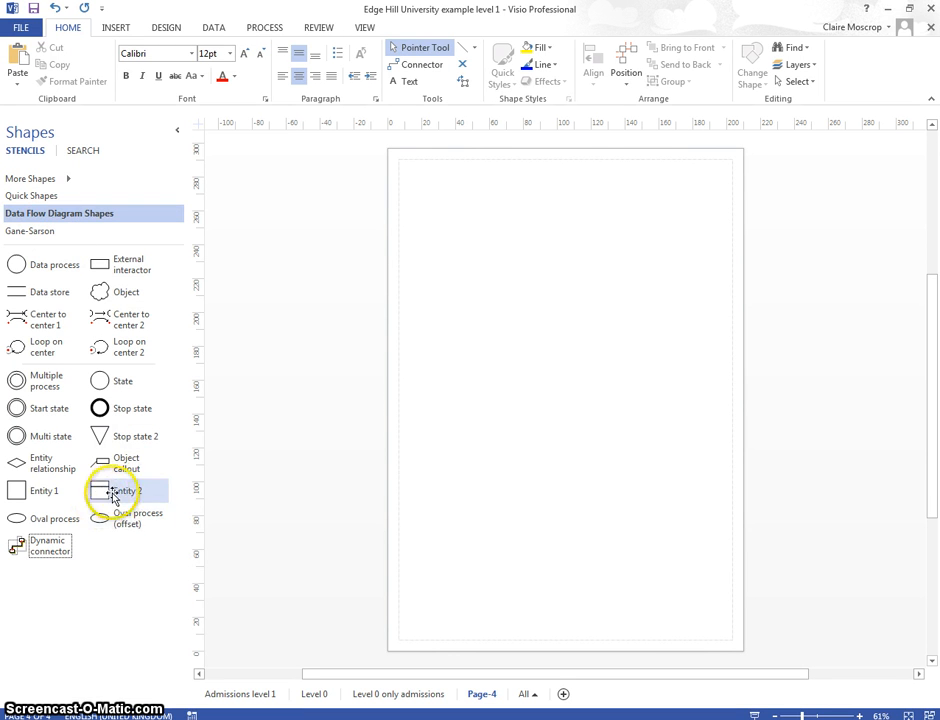
Place an Entity 2 shape in the upper middle of Page-4 and an External interactor above and to the left of it
{"action": "left_click_drag", "start_coordinate": [100, 492], "coordinate": [556, 300]}
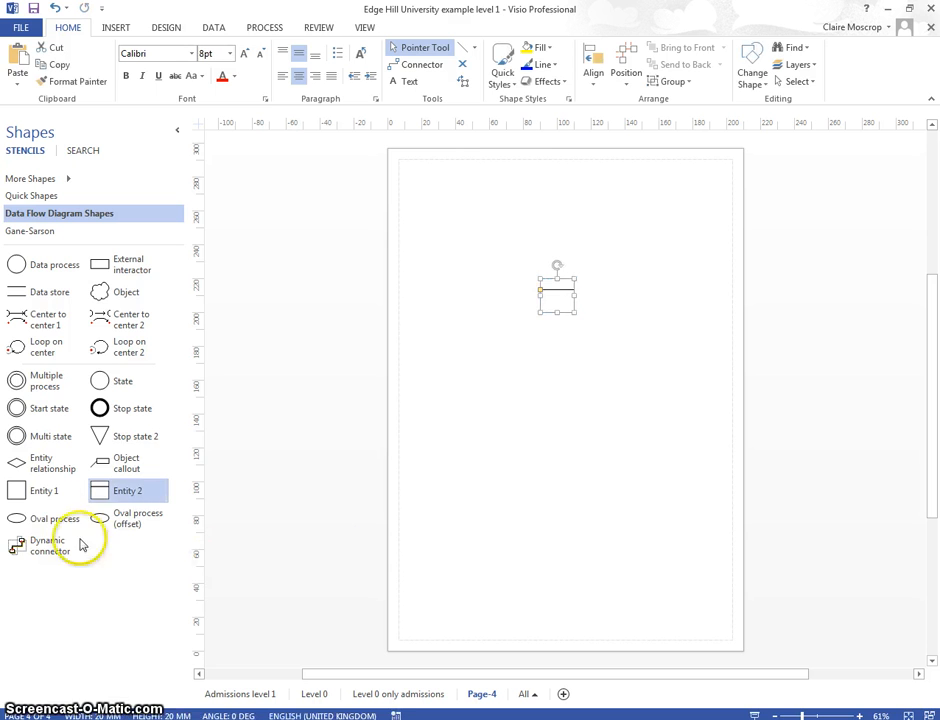
{"action": "left_click_drag", "start_coordinate": [115, 265], "coordinate": [460, 222]}
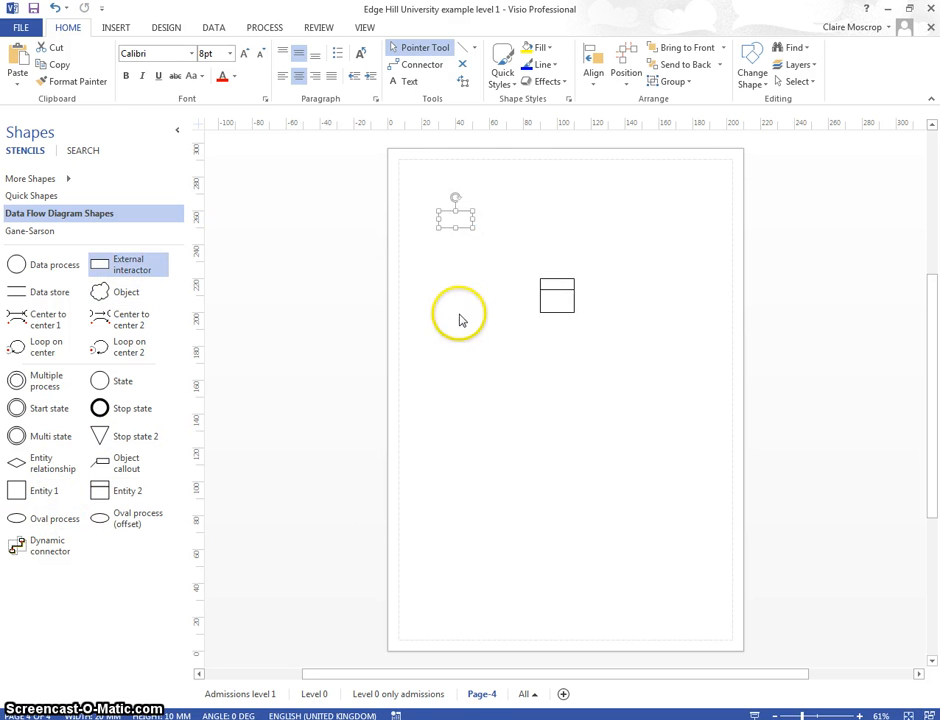
{"action": "left_click", "coordinate": [551, 308]}
{"action": "left_click", "coordinate": [551, 308]}
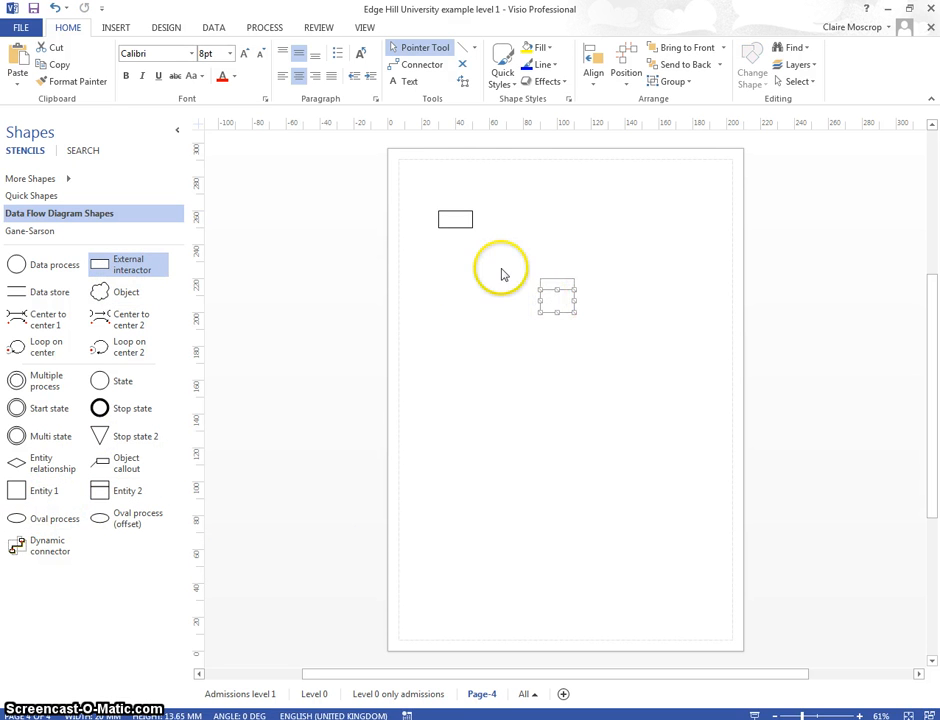
{"action": "left_click", "coordinate": [584, 274]}
Label the External interactor shape "Customer"
{"action": "left_click", "coordinate": [456, 219]}
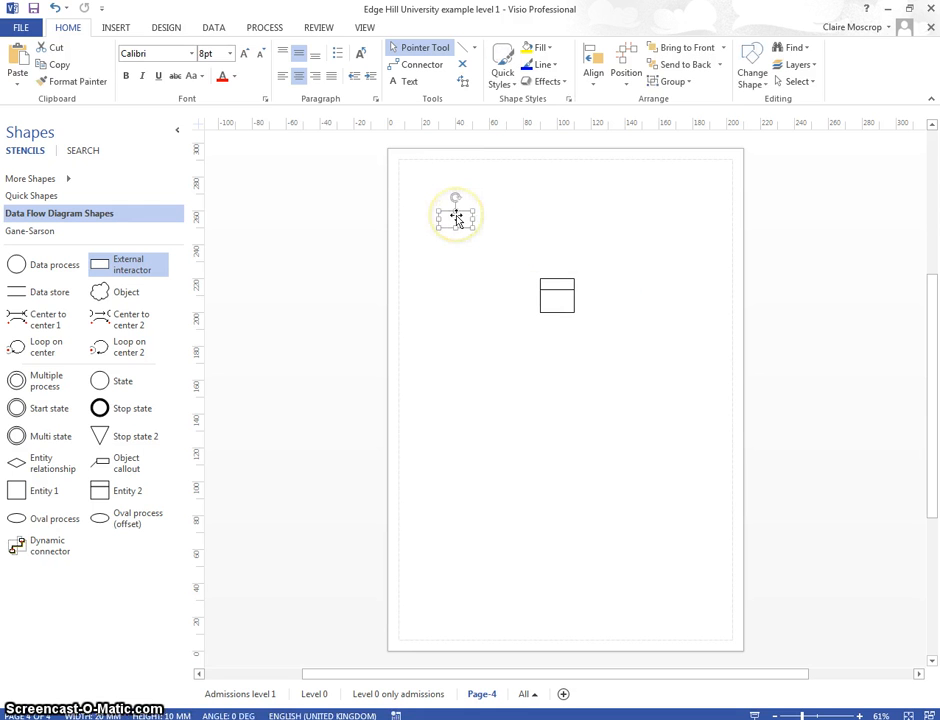
{"action": "double_click", "coordinate": [456, 215]}
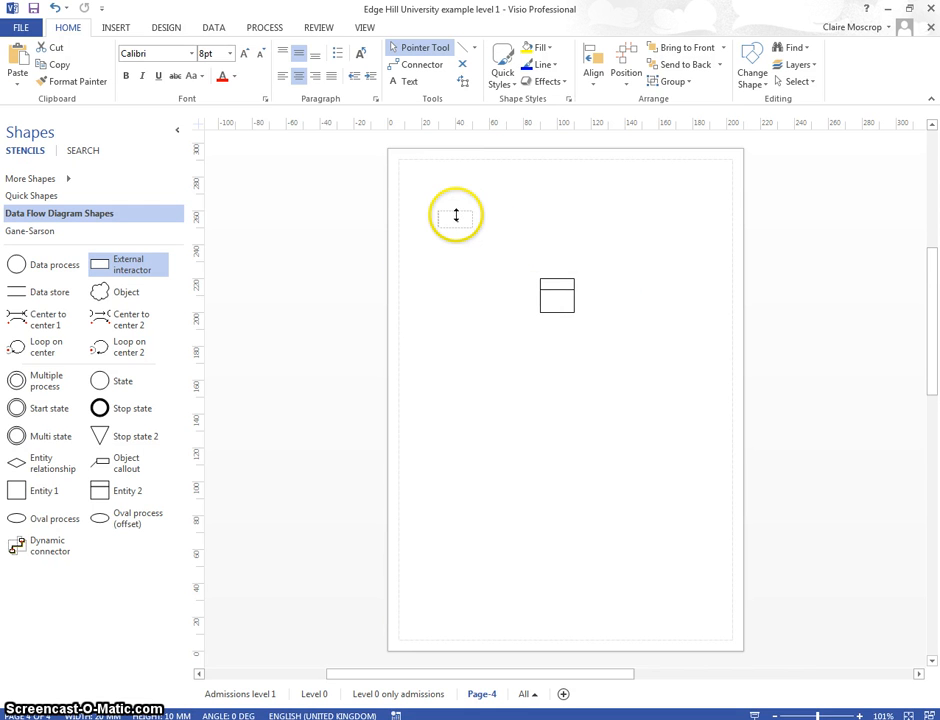
{"action": "type", "text": "Customer"}
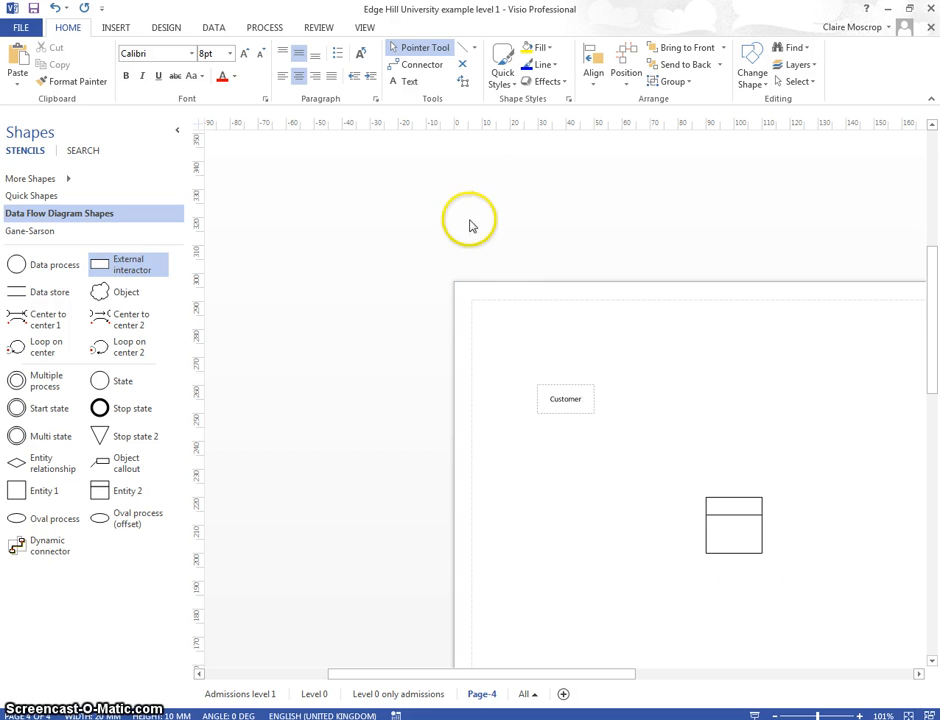
Label the lower section of the Entity 2 shape "Sales" and its upper section "1"
{"action": "left_click", "coordinate": [728, 537]}
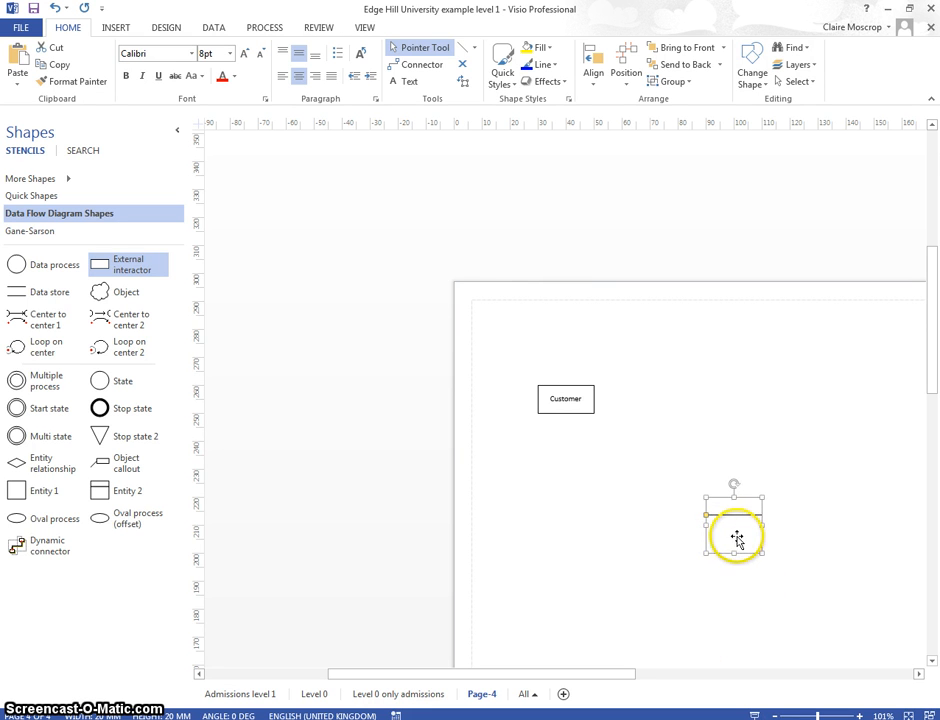
{"action": "left_click", "coordinate": [734, 537]}
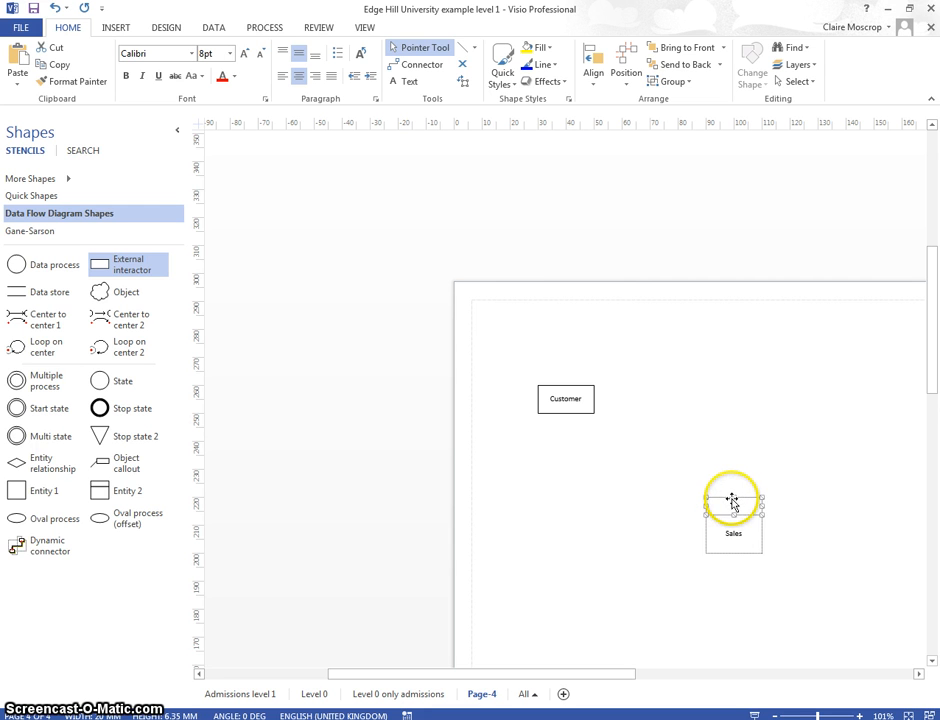
{"action": "left_click", "coordinate": [732, 529]}
{"action": "left_click", "coordinate": [738, 499]}
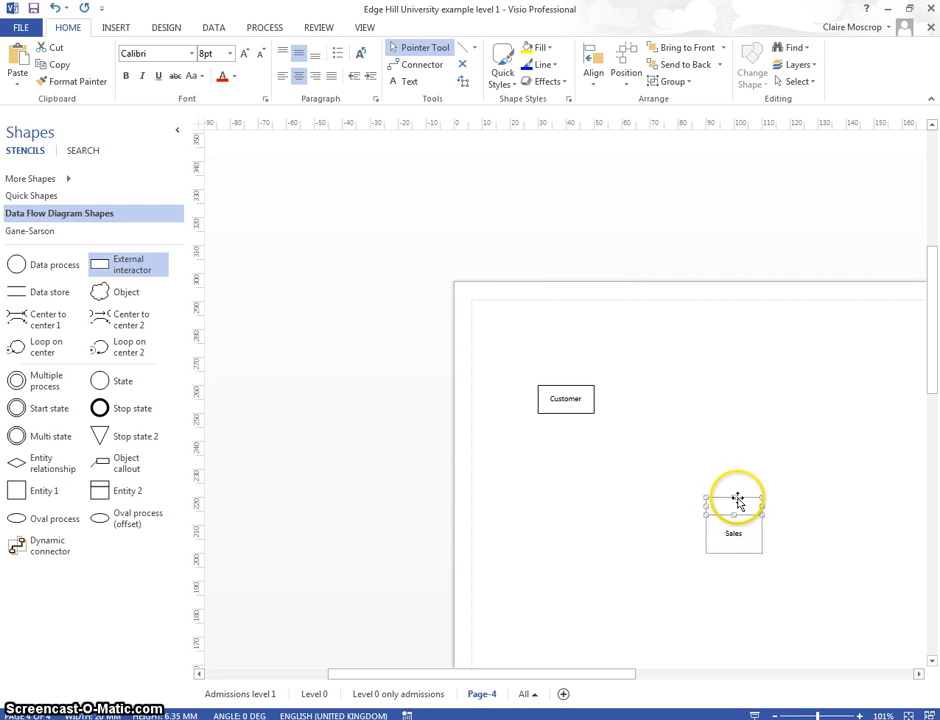
{"action": "type", "text": "1"}
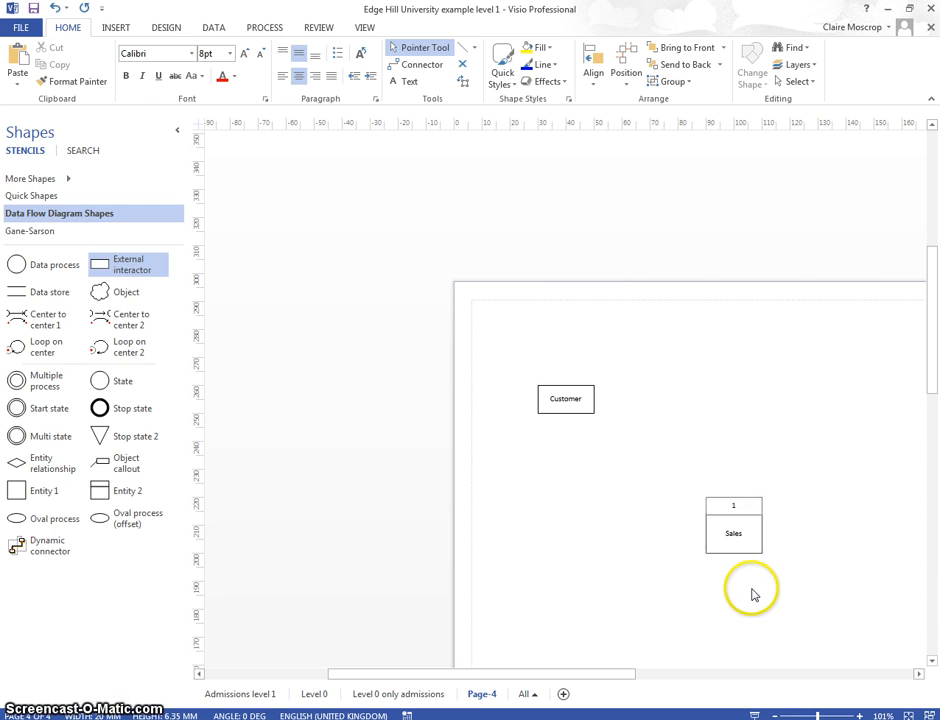
{"action": "left_click", "coordinate": [751, 590]}
Add a Dynamic connector from the middle of the Customer box's lower edge to the left side of the Sales process
{"action": "left_click_drag", "start_coordinate": [42, 550], "coordinate": [706, 533]}
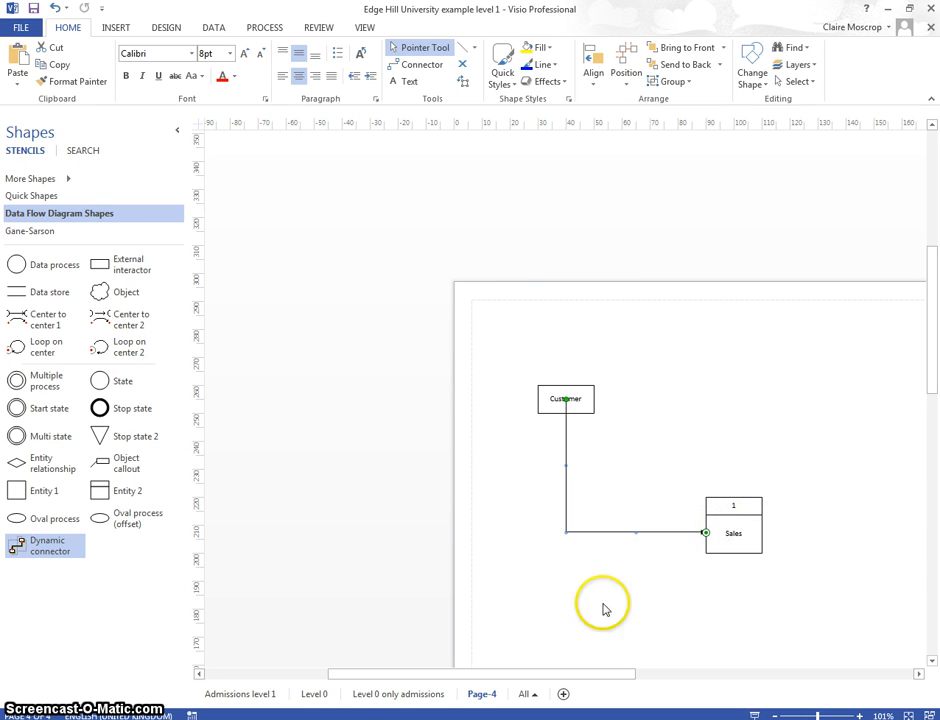
{"action": "left_click_drag", "start_coordinate": [566, 401], "coordinate": [566, 413]}
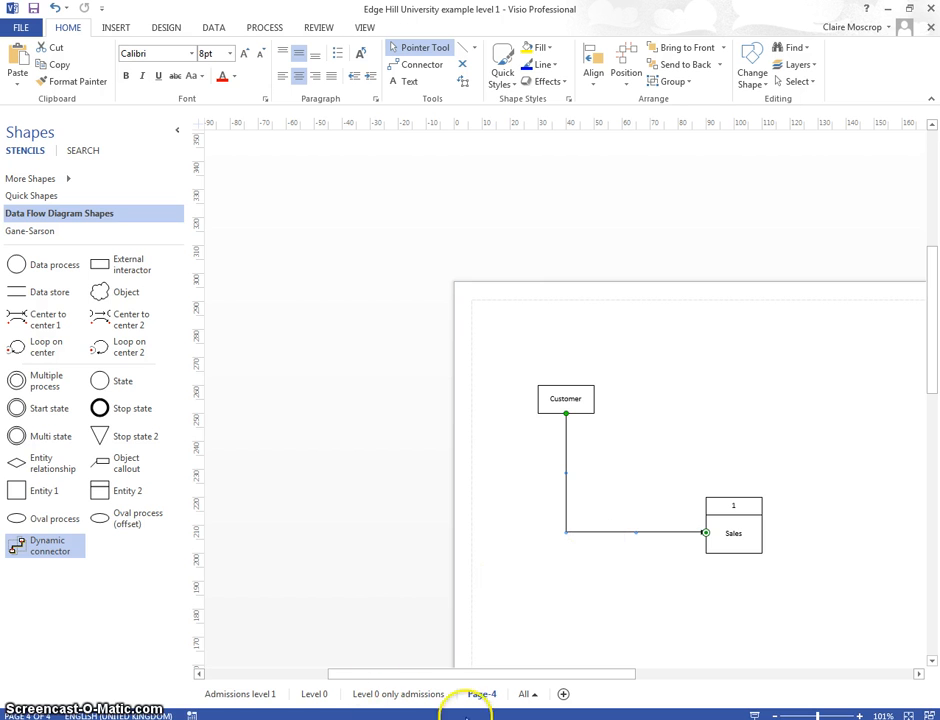
Examine the curved Incoming Student transfer connector on the Level 0 page and return to Page-4
{"action": "left_click", "coordinate": [315, 694]}
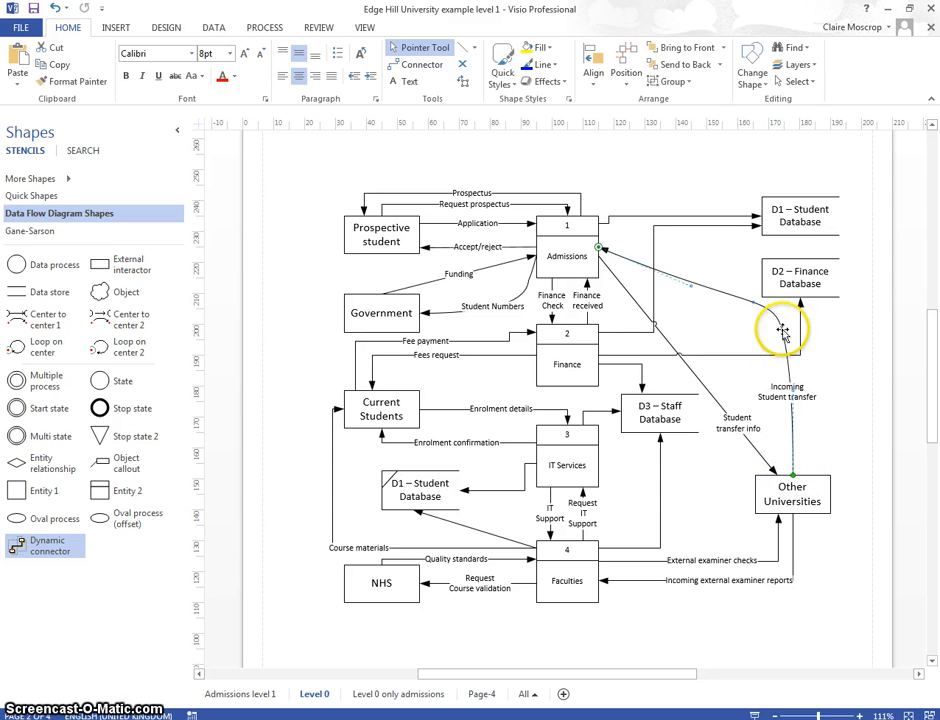
{"action": "left_click", "coordinate": [786, 377]}
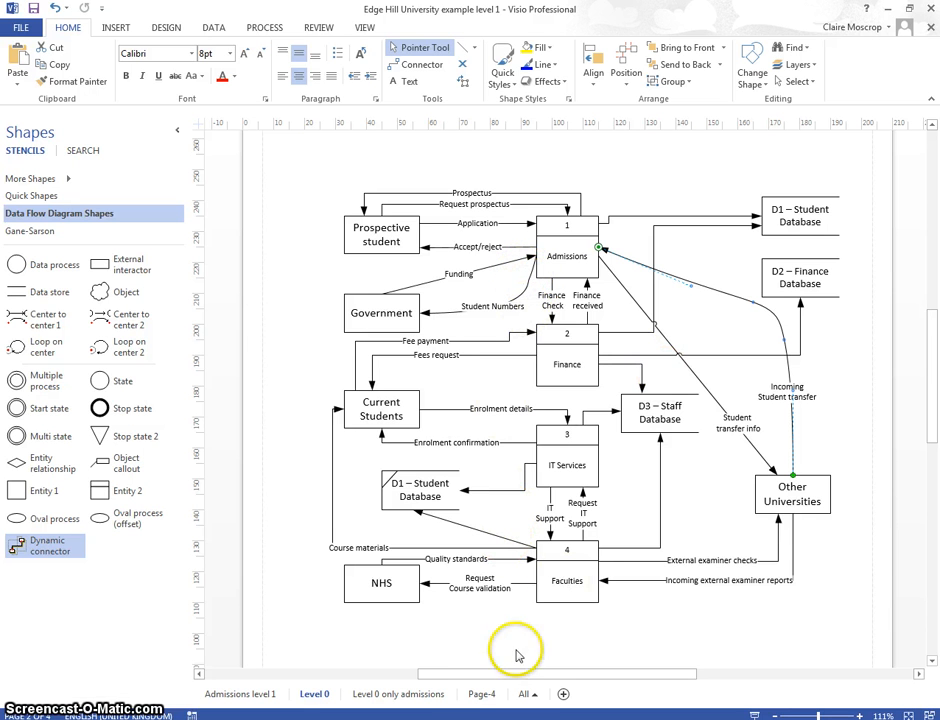
{"action": "left_click", "coordinate": [482, 694]}
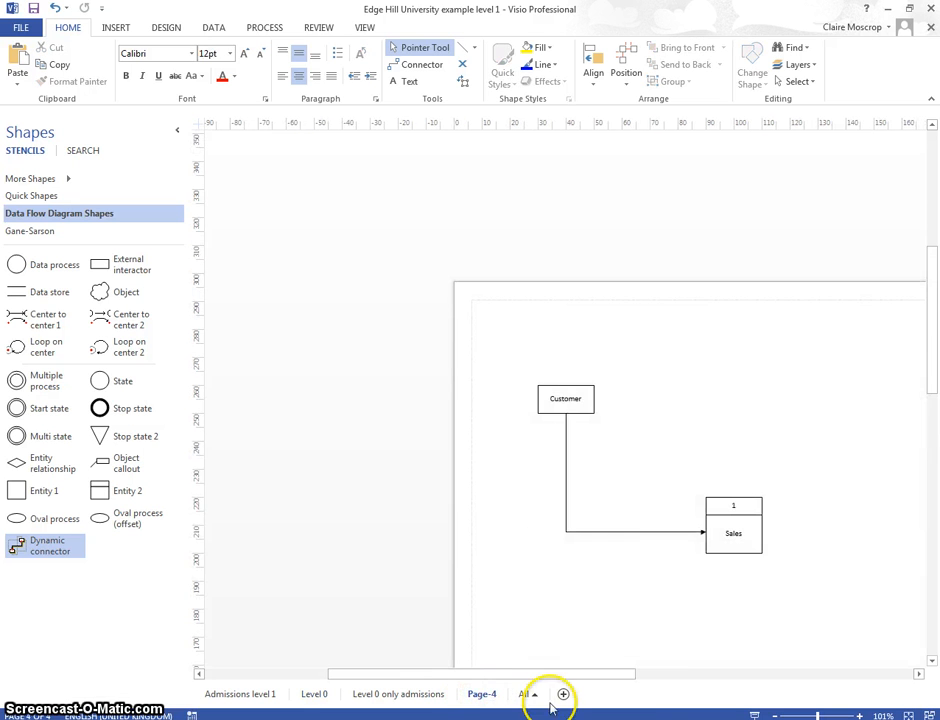
Try the straight and curved styles on the Customer-to-Sales connector and set it back to right-angle
{"action": "left_click", "coordinate": [579, 533]}
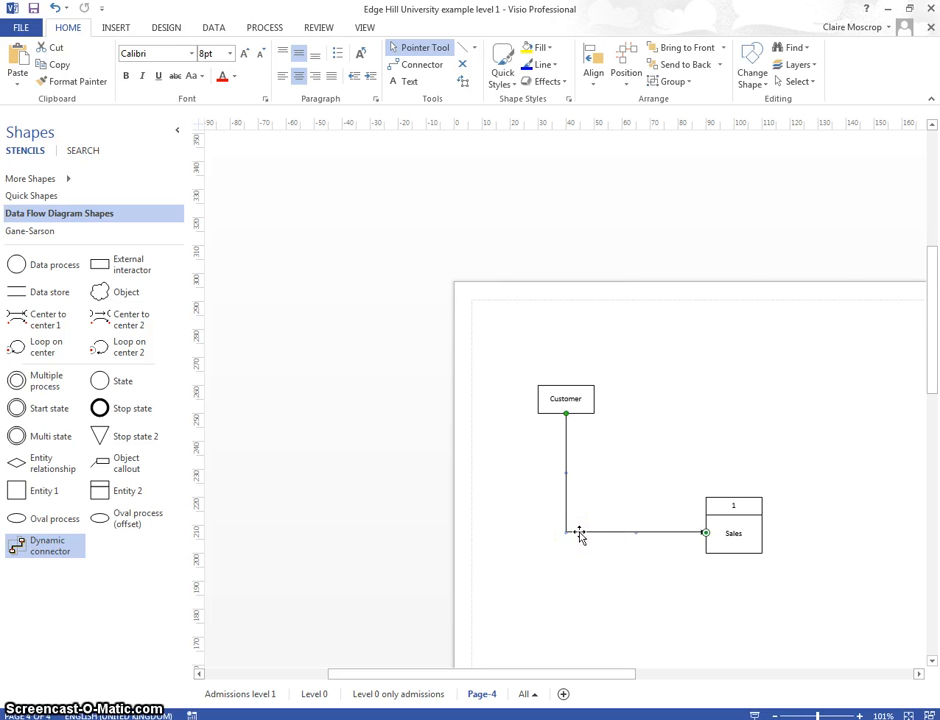
{"action": "right_click", "coordinate": [580, 535]}
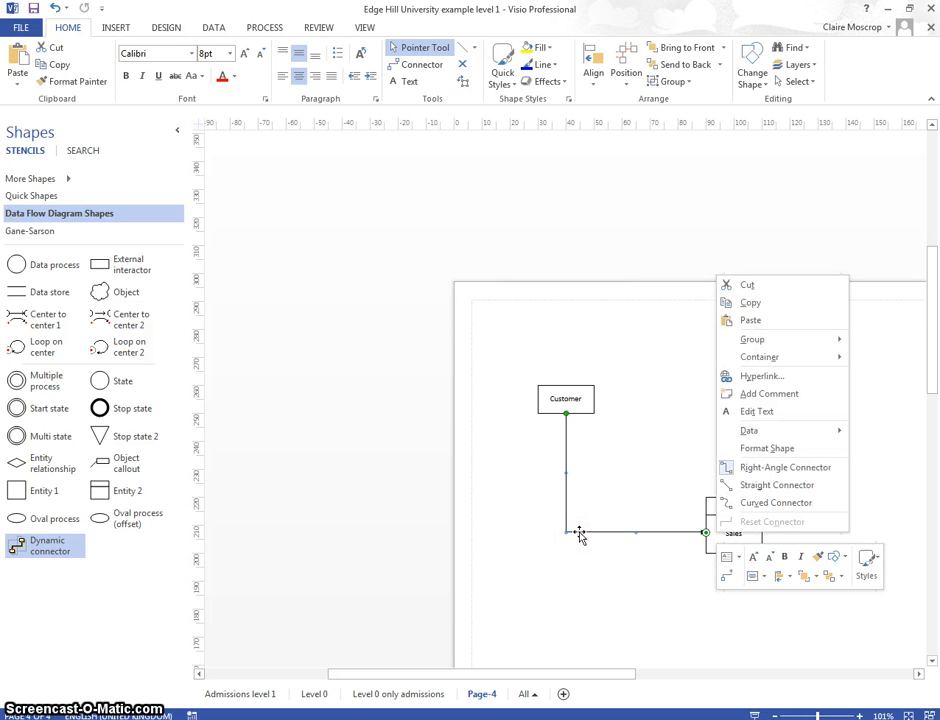
{"action": "left_click", "coordinate": [766, 486]}
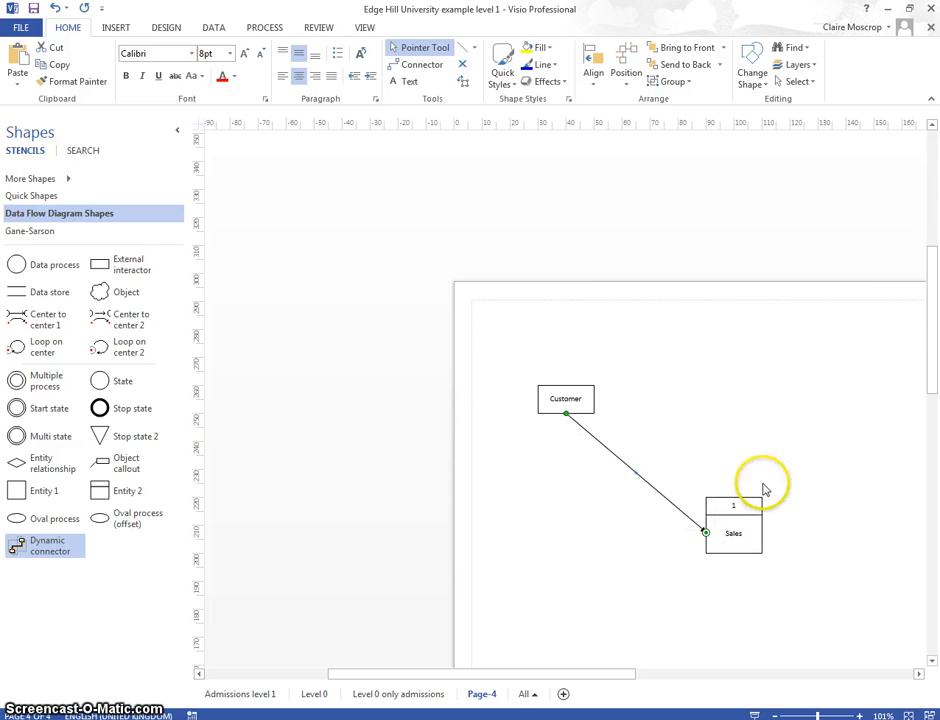
{"action": "right_click", "coordinate": [658, 492]}
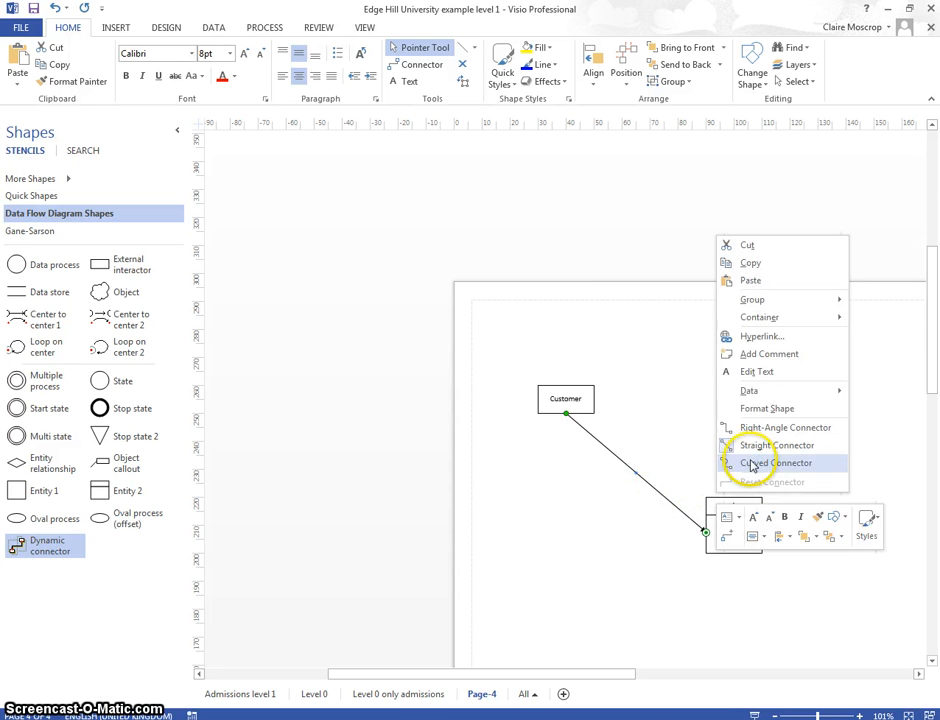
{"action": "left_click", "coordinate": [738, 462]}
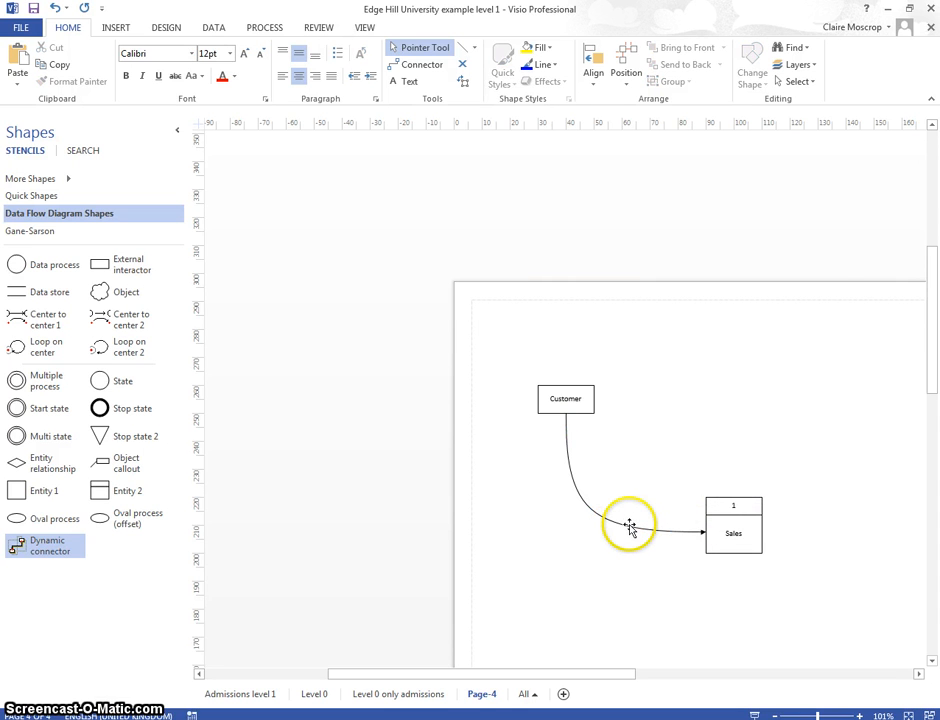
{"action": "right_click", "coordinate": [630, 529]}
{"action": "left_click", "coordinate": [740, 460]}
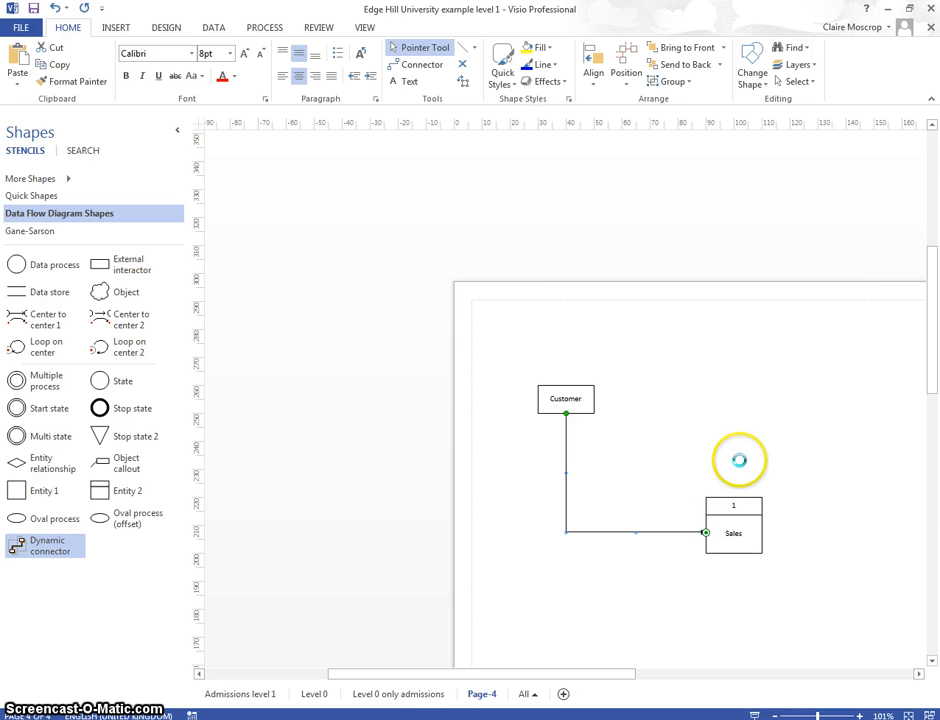
Reroute the Customer-to-Sales connector by shifting its horizontal segment slightly up and its vertical segment slightly right
{"action": "left_click_drag", "start_coordinate": [636, 532], "coordinate": [639, 516]}
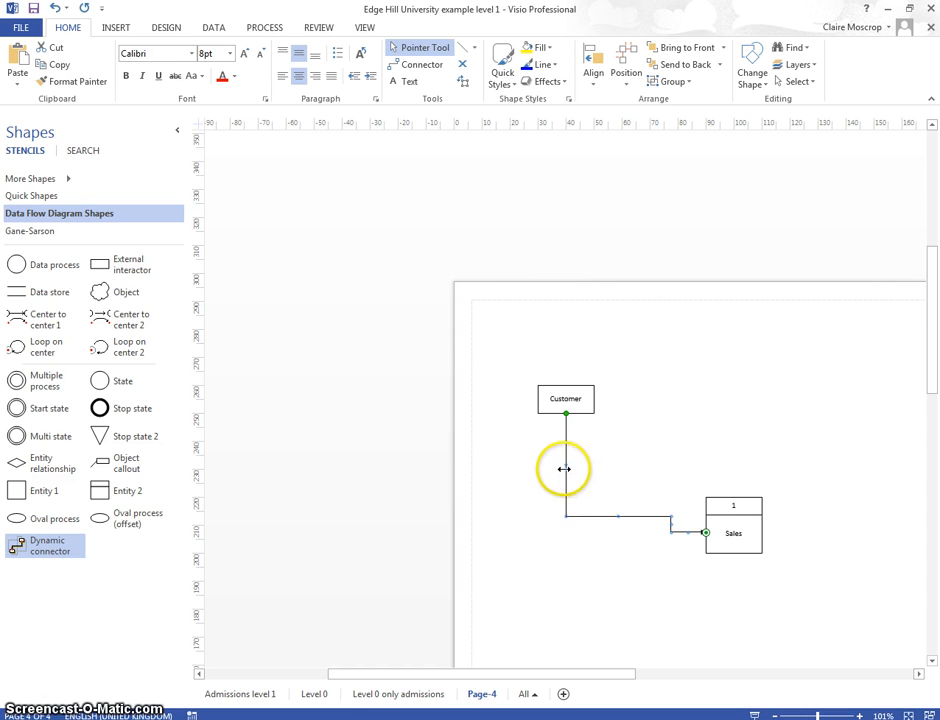
{"action": "left_click_drag", "start_coordinate": [567, 468], "coordinate": [587, 470]}
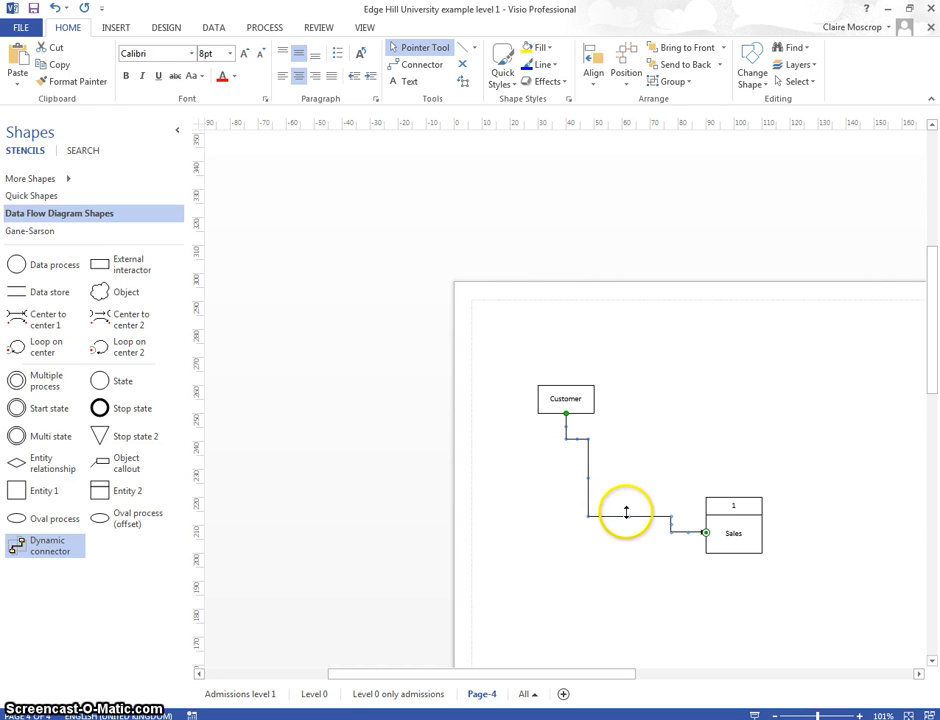
Reshape the Customer-to-Sales connector into a curve with its upper part bowed slightly left, and label it "Customer order"
{"action": "right_click", "coordinate": [627, 516]}
{"action": "left_click", "coordinate": [728, 489]}
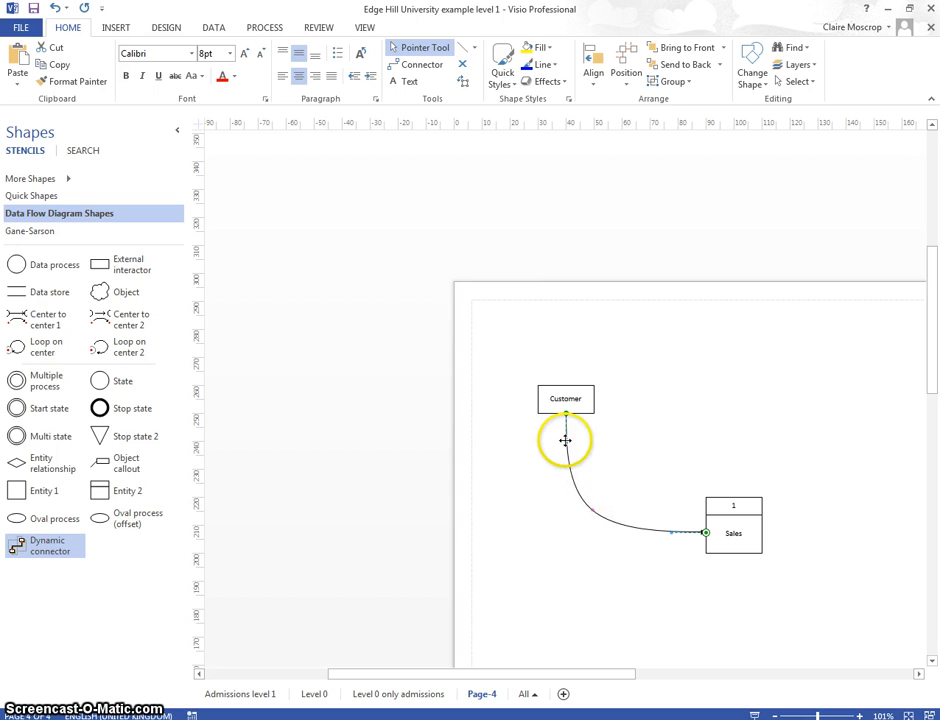
{"action": "left_click_drag", "start_coordinate": [565, 443], "coordinate": [557, 442]}
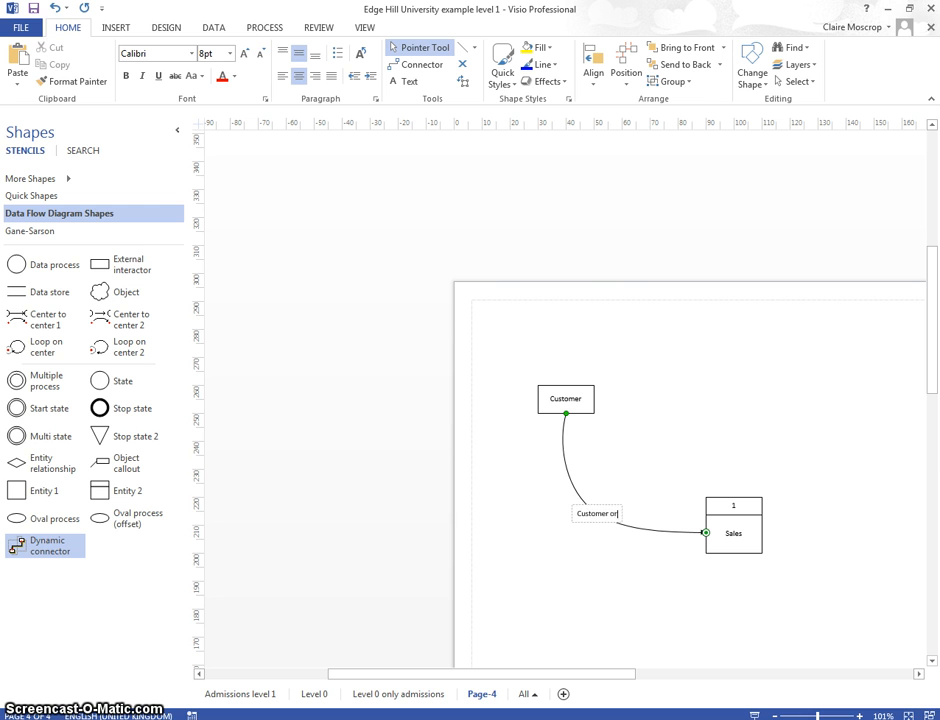
{"action": "left_click", "coordinate": [613, 609]}
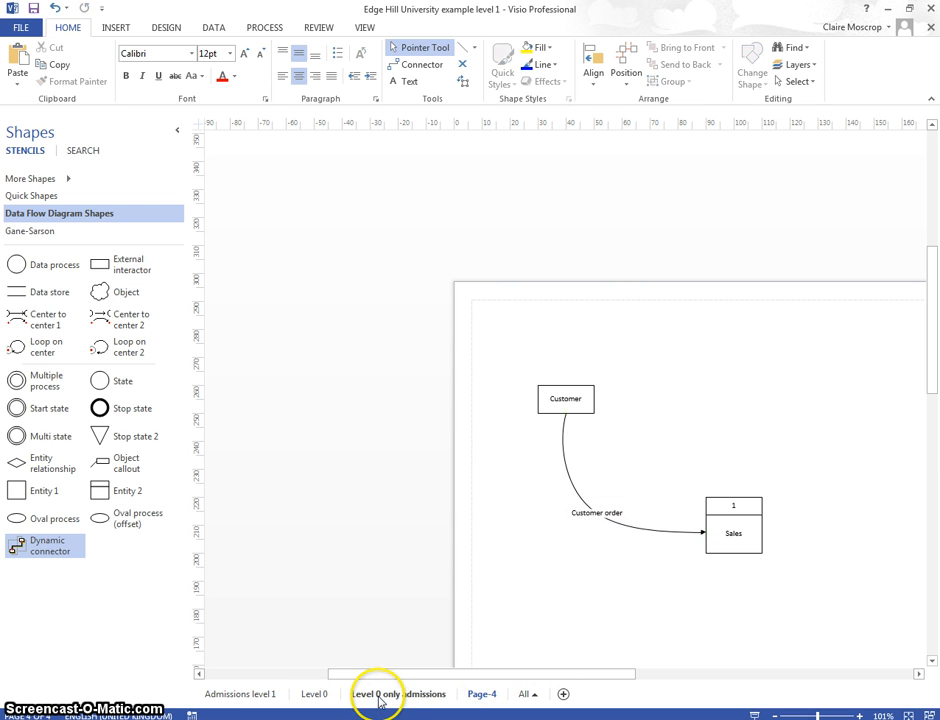
Examine how the connector labels are placed on the Level 0 page and return to Page-4
{"action": "left_click", "coordinate": [314, 693]}
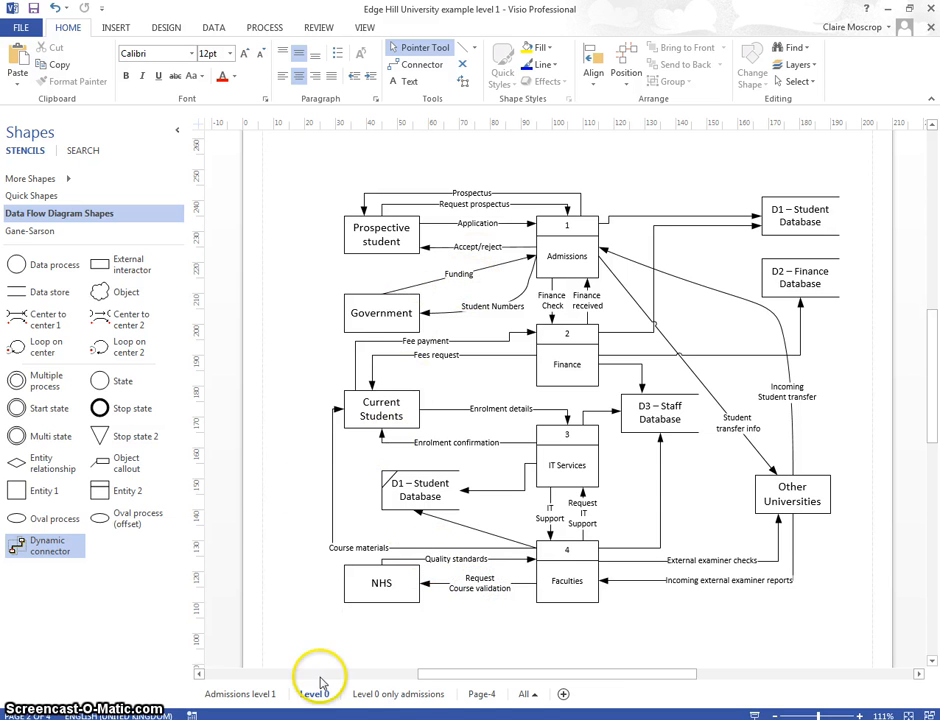
{"action": "left_click", "coordinate": [530, 699]}
{"action": "left_click", "coordinate": [483, 700]}
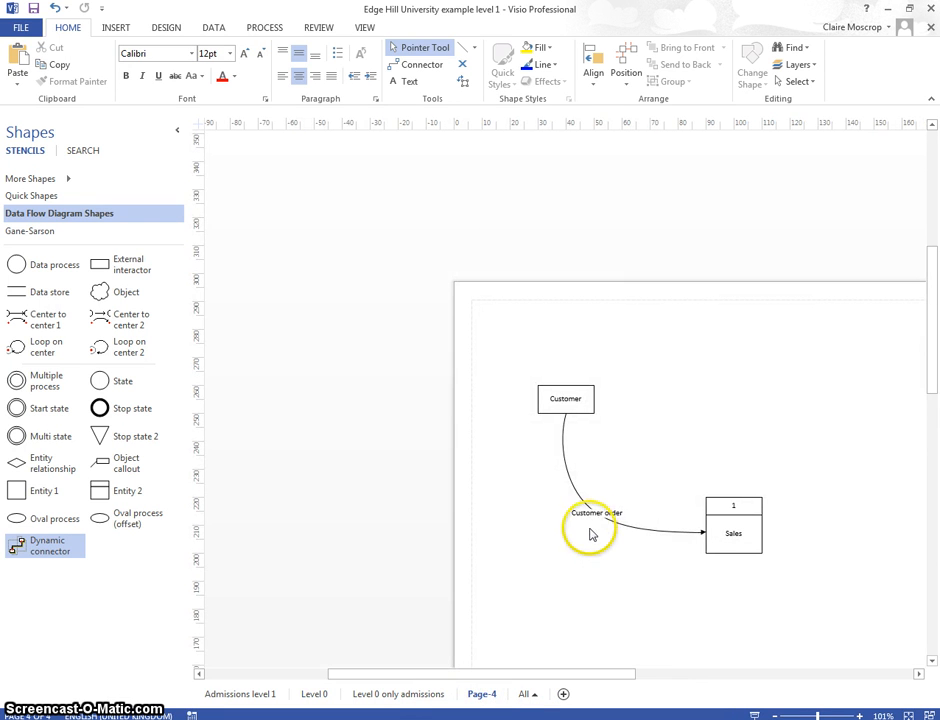
With the Text Block tool, try tilting the Customer order label 45 degrees, level it again, and move it up the curve nearer Customer
{"action": "double_click", "coordinate": [598, 514]}
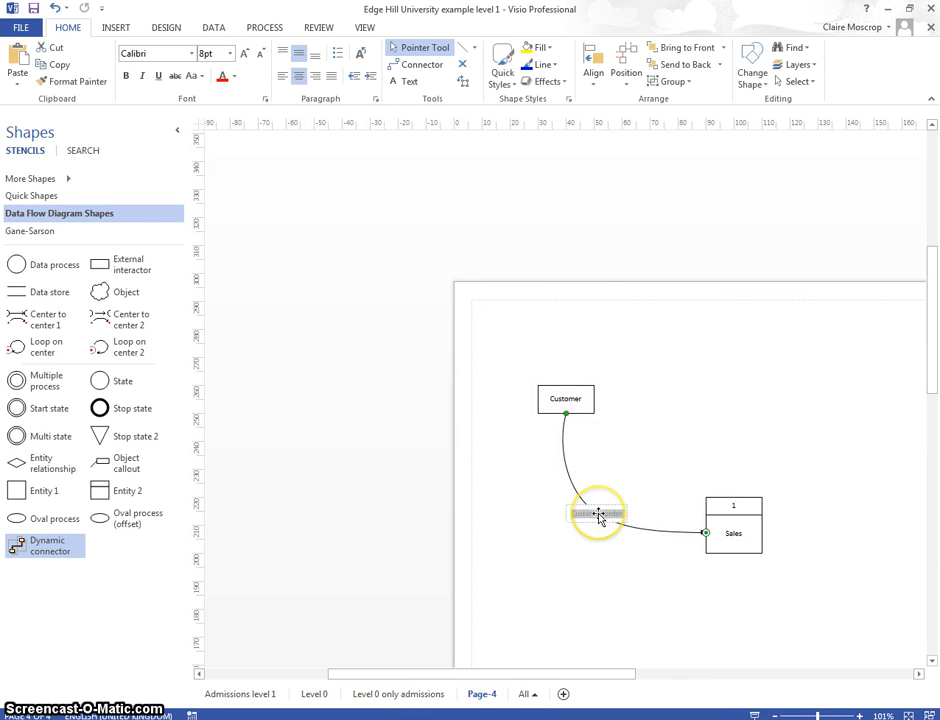
{"action": "left_click", "coordinate": [463, 86]}
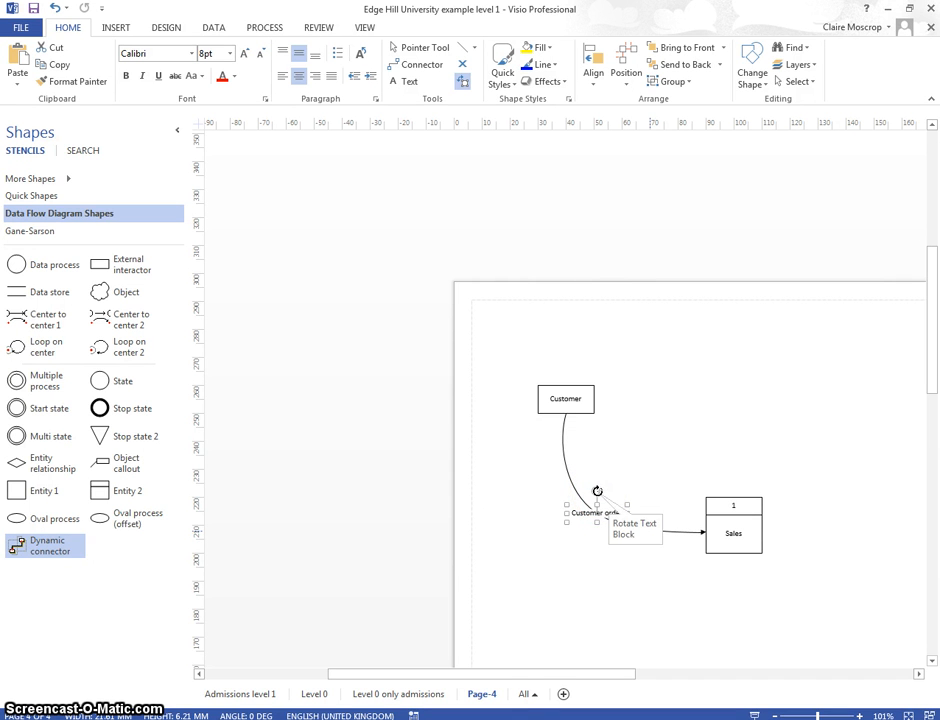
{"action": "left_click_drag", "start_coordinate": [597, 491], "coordinate": [621, 491]}
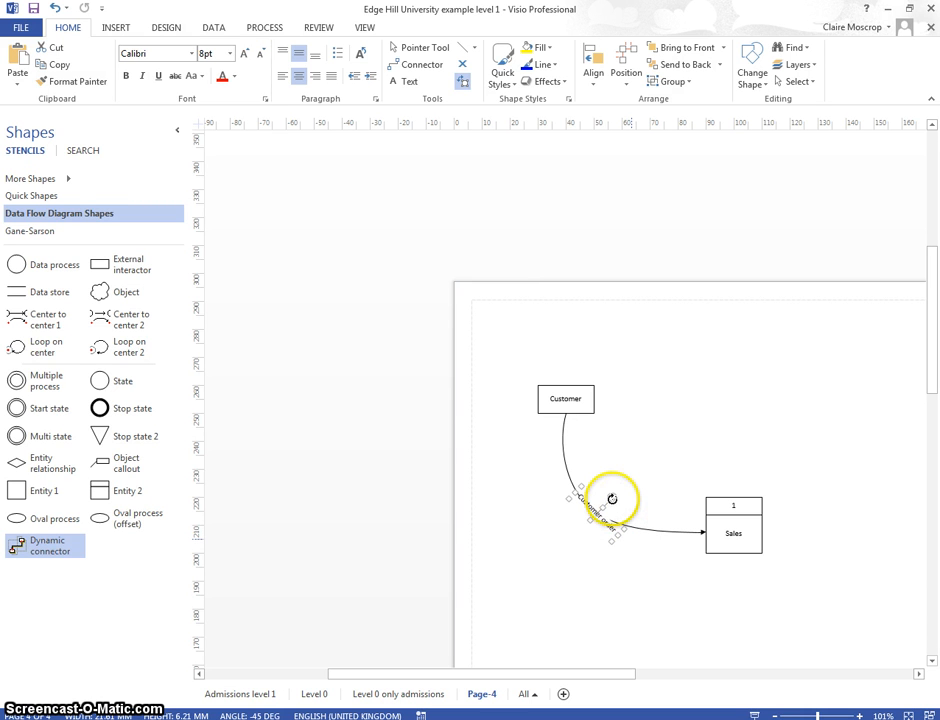
{"action": "mouse_move", "coordinate": [600, 492]}
{"action": "left_mouse_down"}
{"action": "mouse_move", "coordinate": [613, 511]}
{"action": "mouse_move", "coordinate": [600, 492]}
{"action": "left_mouse_up"}
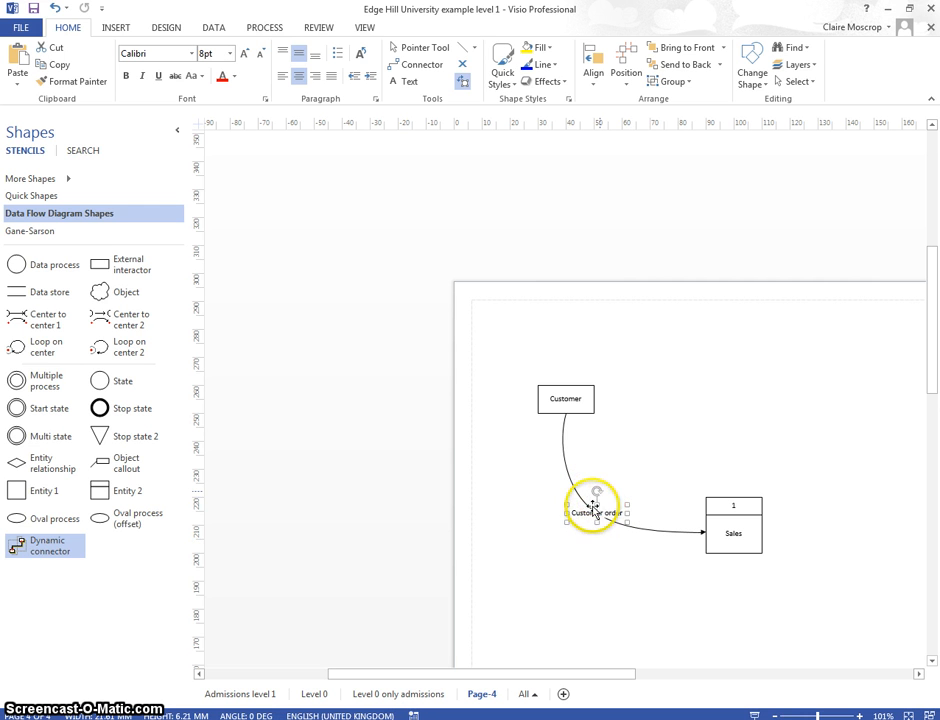
{"action": "left_click_drag", "start_coordinate": [570, 482], "coordinate": [557, 460]}
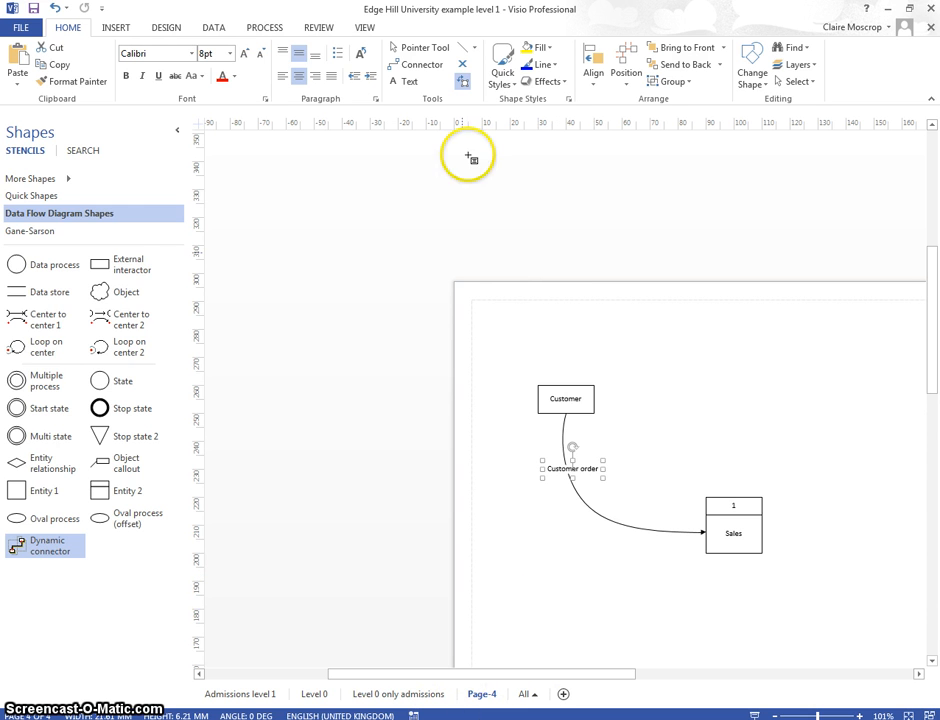
{"action": "left_click", "coordinate": [413, 49]}
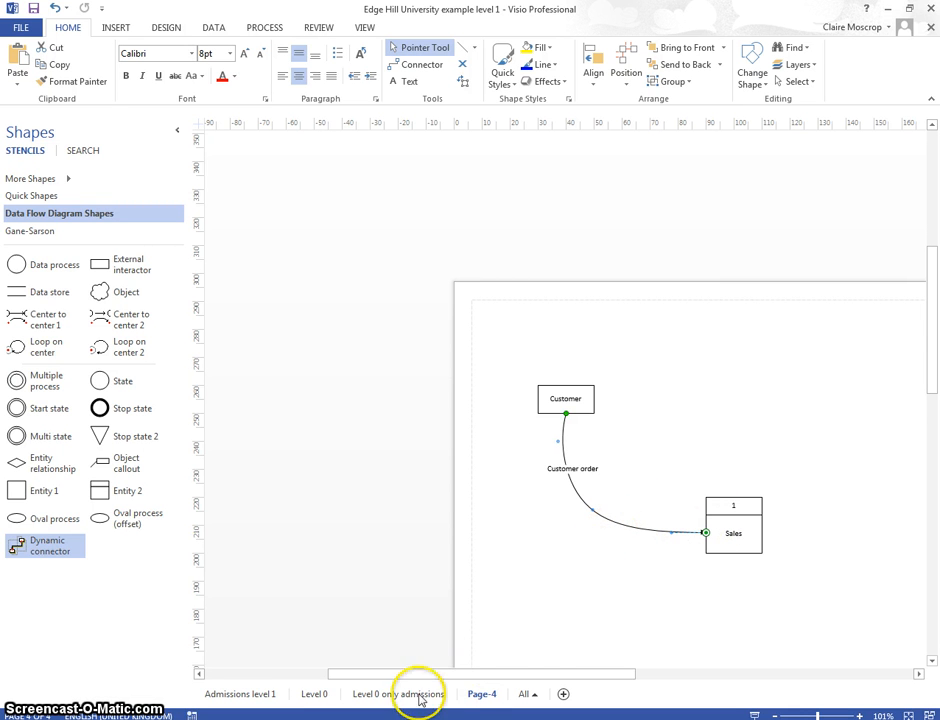
Show the Level 0 page to examine its finished data flow diagram
{"action": "left_click", "coordinate": [315, 694]}
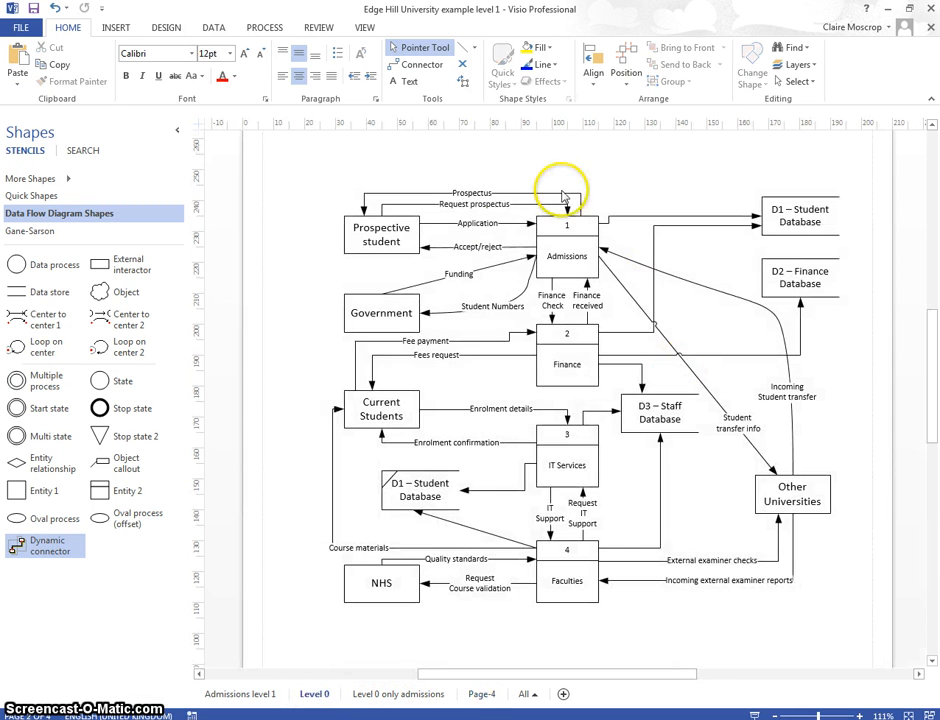